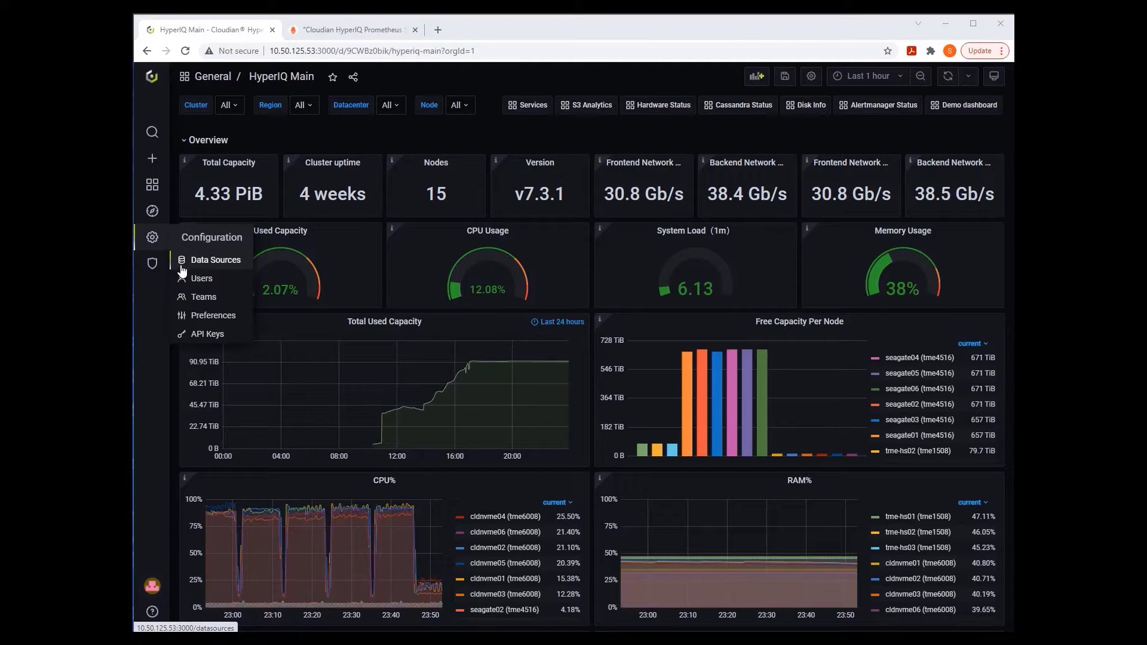
Open Configuration > Users to list the organization's three accounts.
left_click(194, 280)
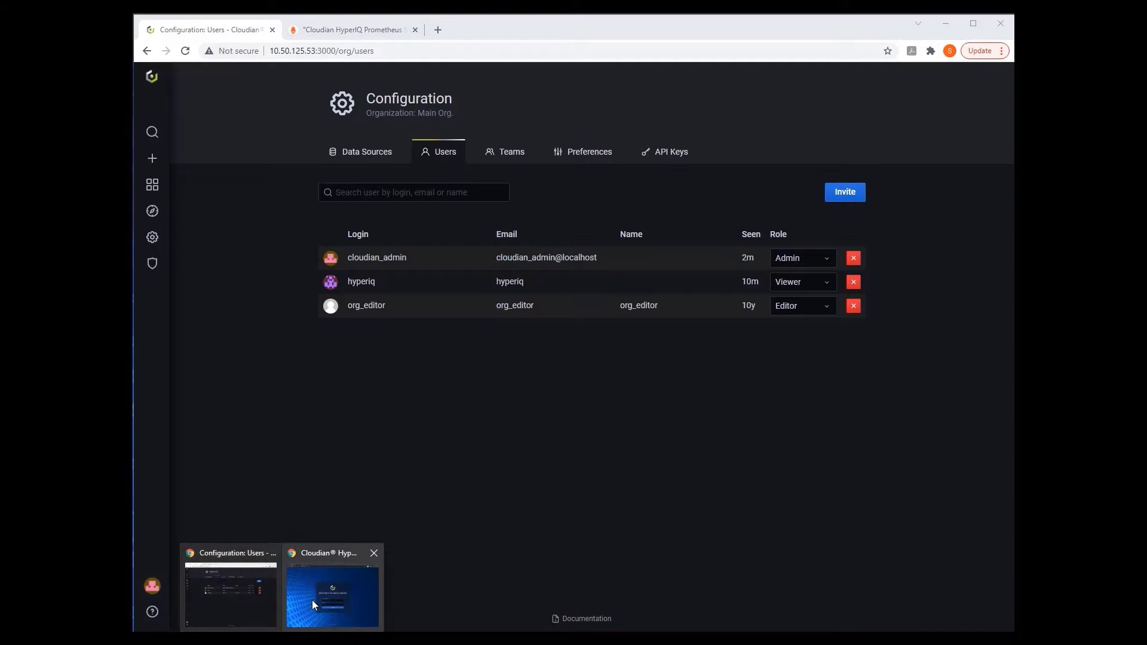
Log in as hyperiqdemo1 in the private browsing login window.
left_click(313, 600)
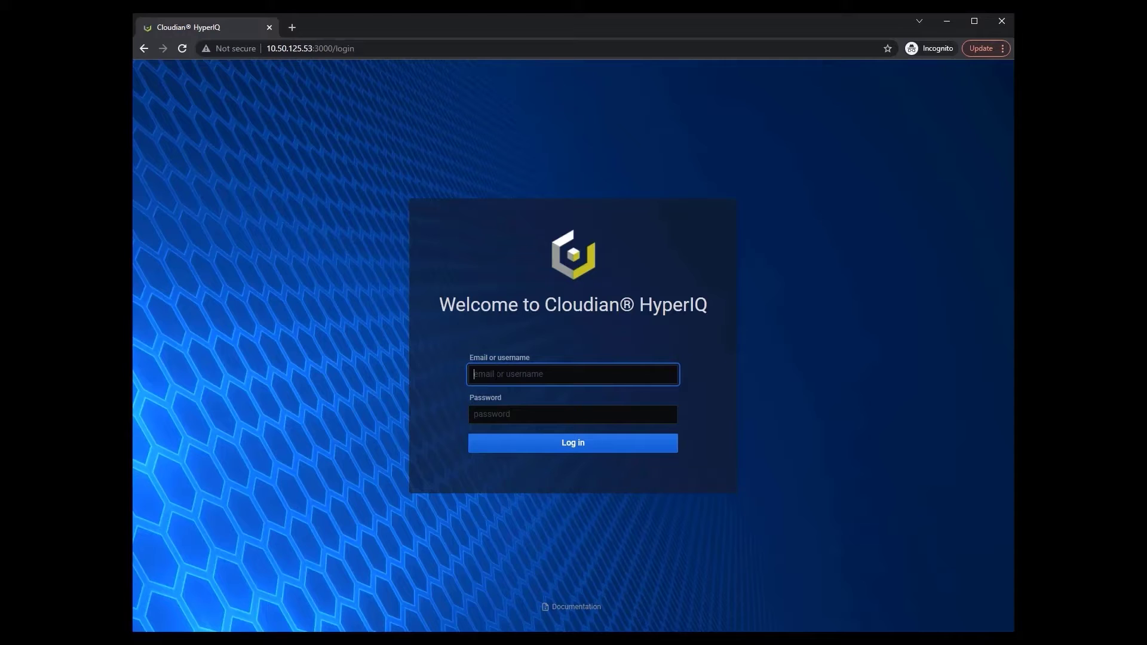
type("hyper")
type("iqdemo1")
key("Tab")
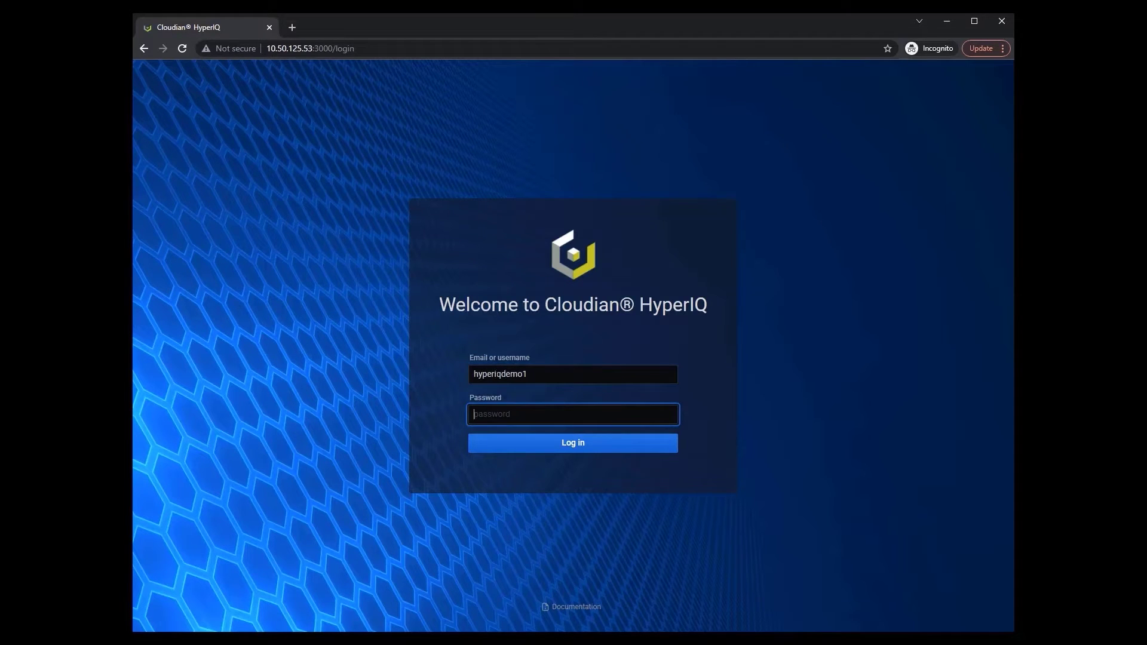
type("••••••")
type("••••")
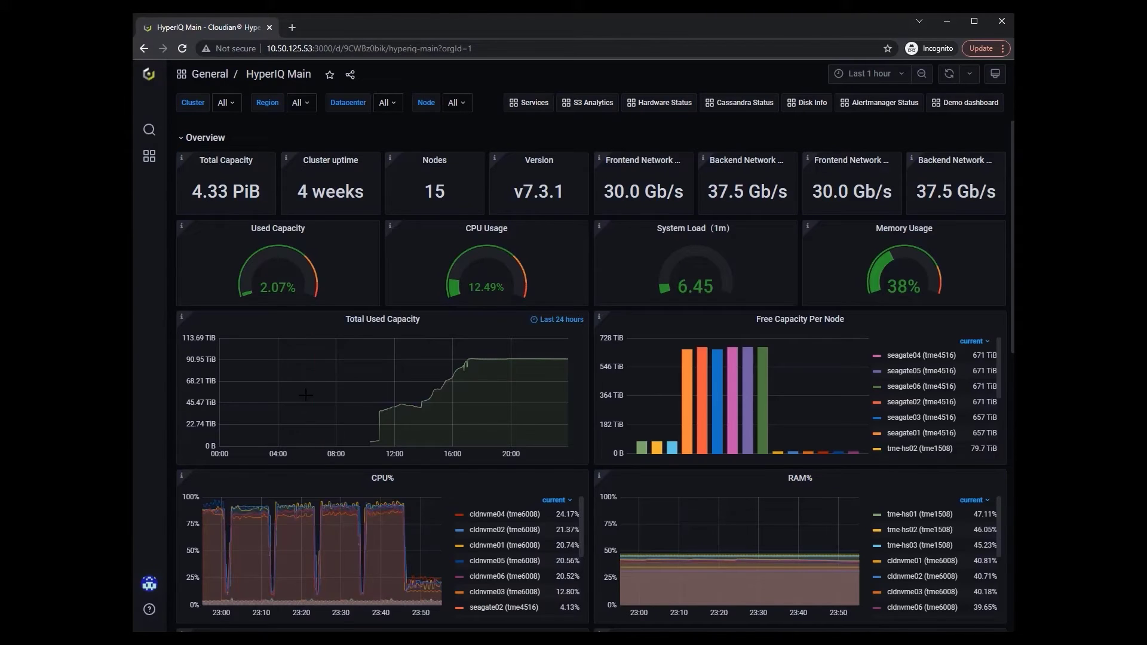
Reload the admin's Users list so hyperiqdemo1 appears as a Viewer.
left_click(234, 582)
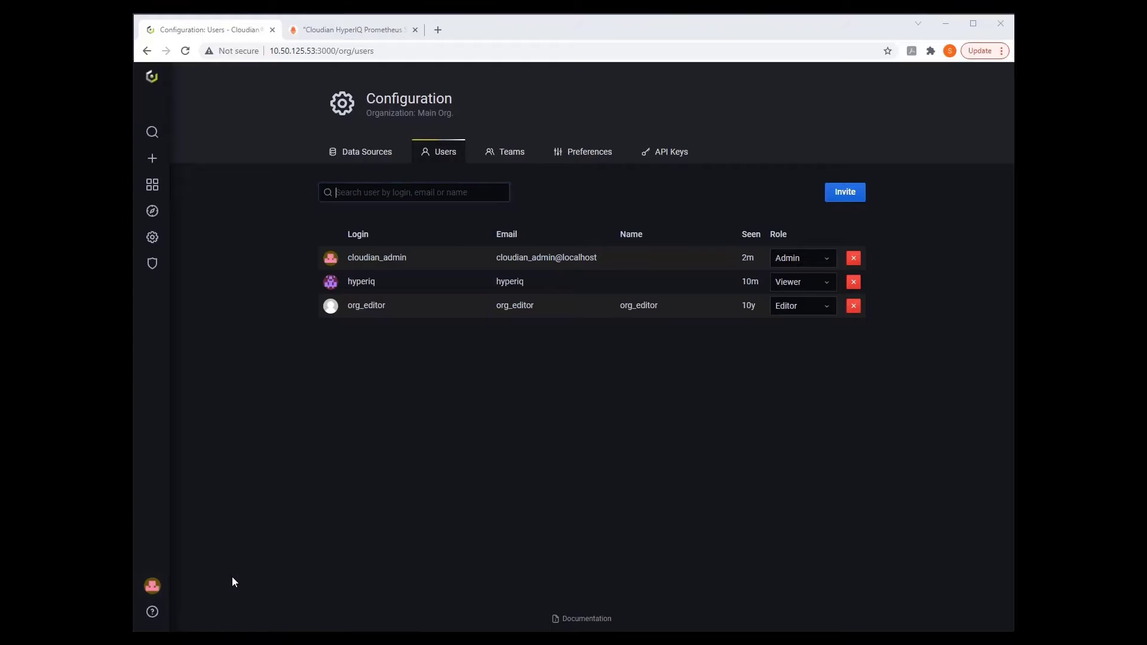
left_click(185, 50)
left_click(640, 114)
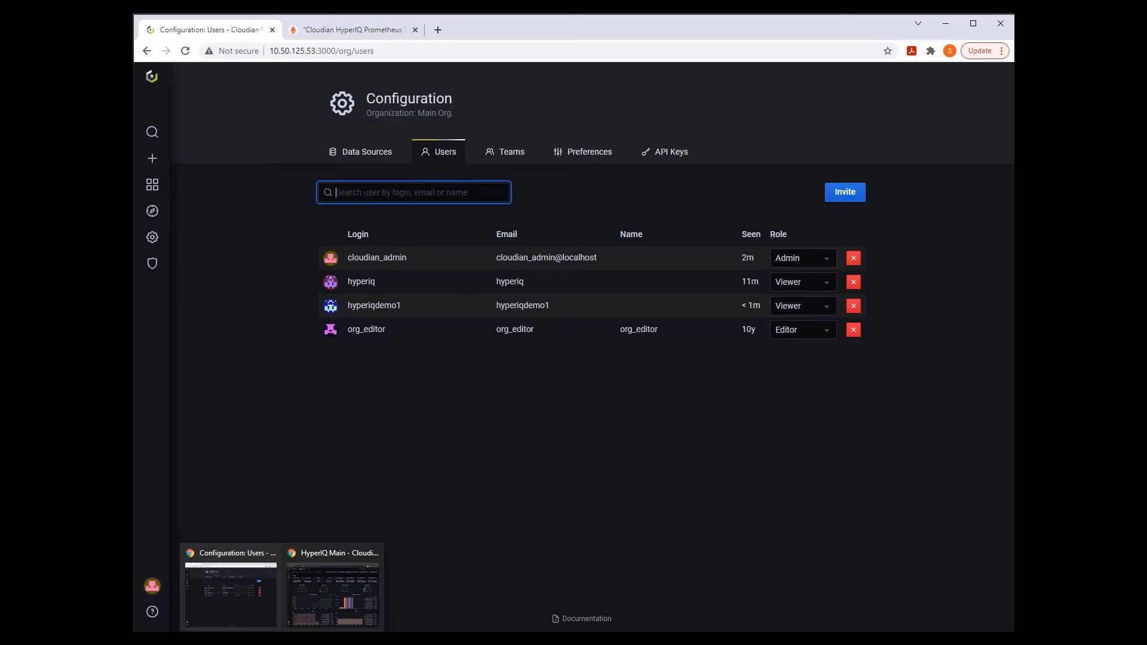
Sign hyperiqdemo1 out of its HyperIQ dashboard window.
left_click(297, 620)
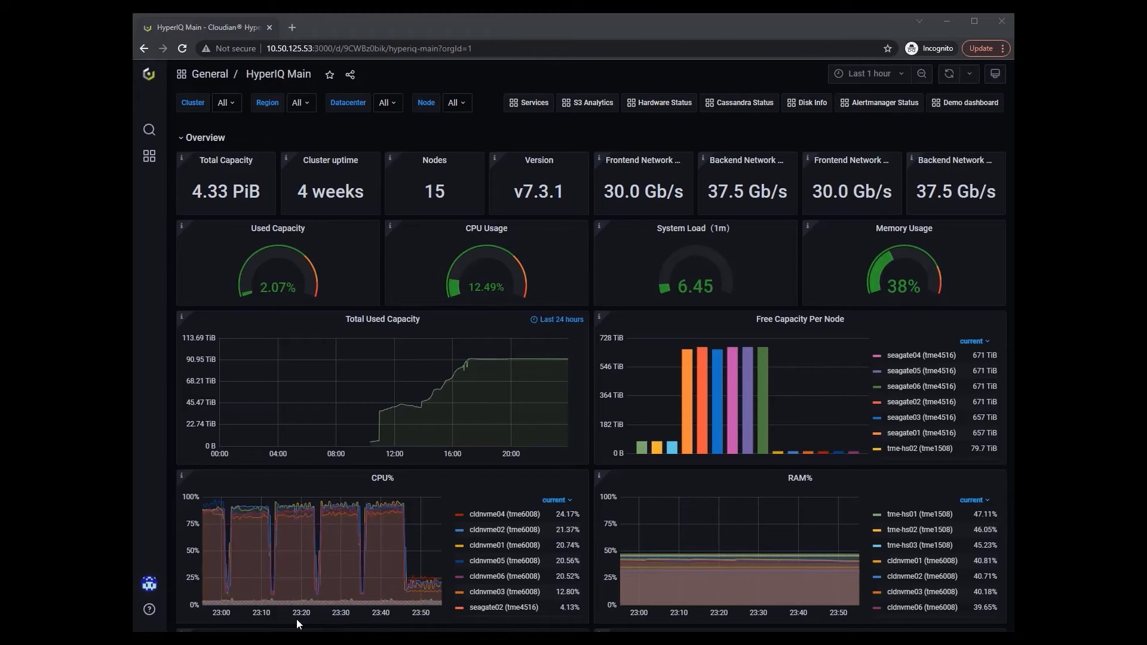
left_click(150, 583)
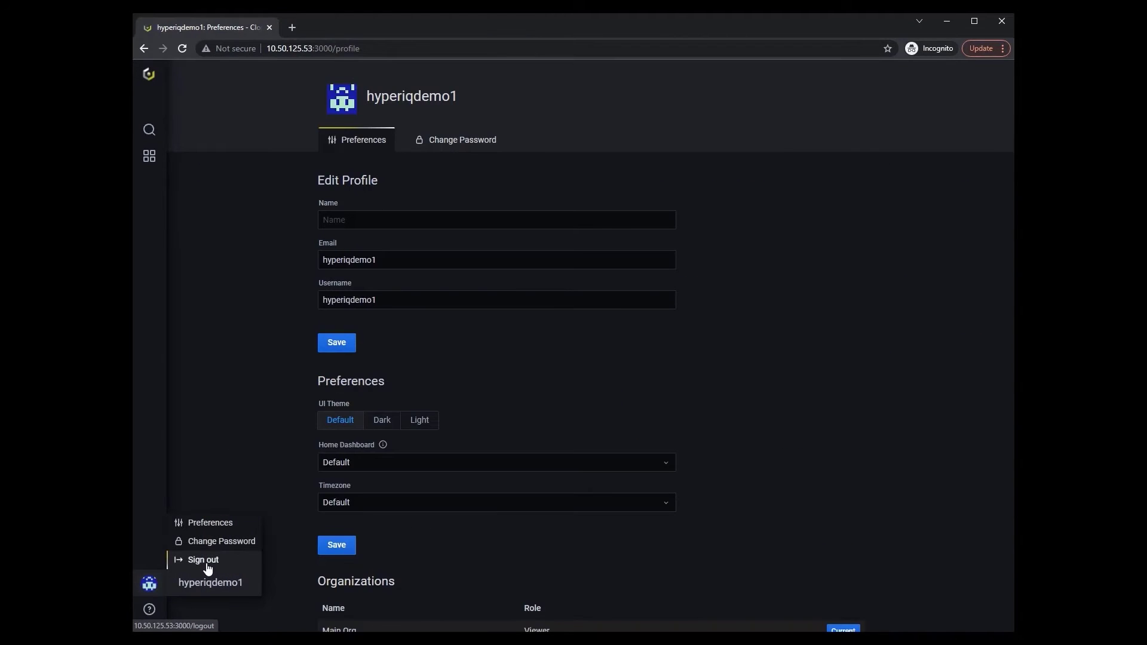
left_click(205, 563)
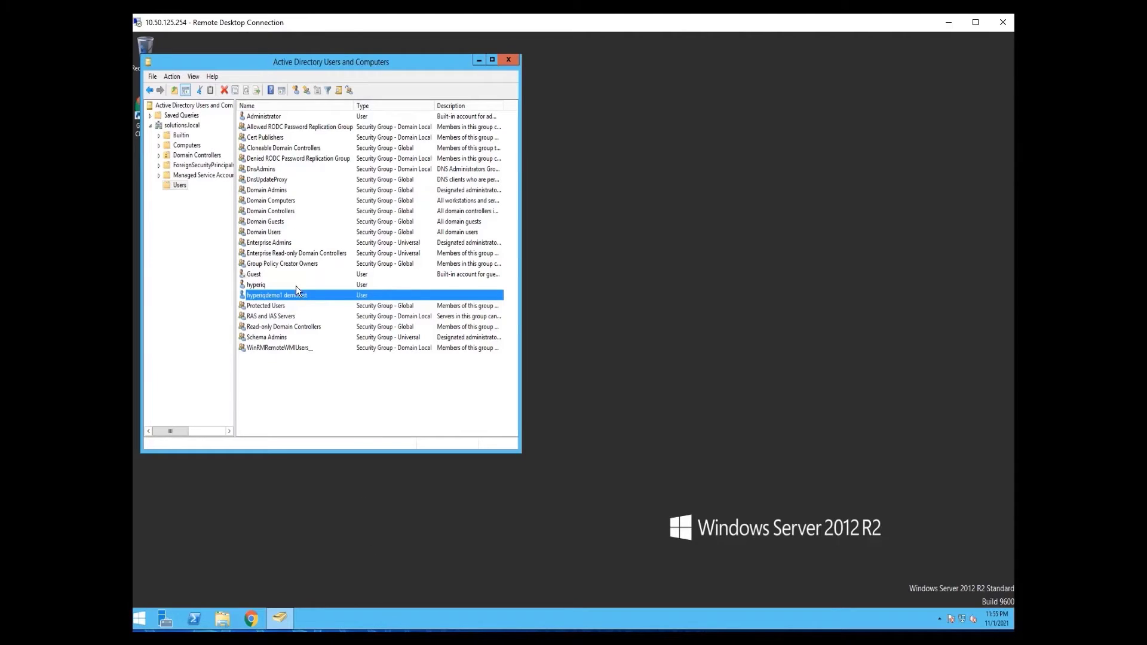
Disable the hyperiqdemo1 demotest account and acknowledge the confirmation notice.
right_click(297, 295)
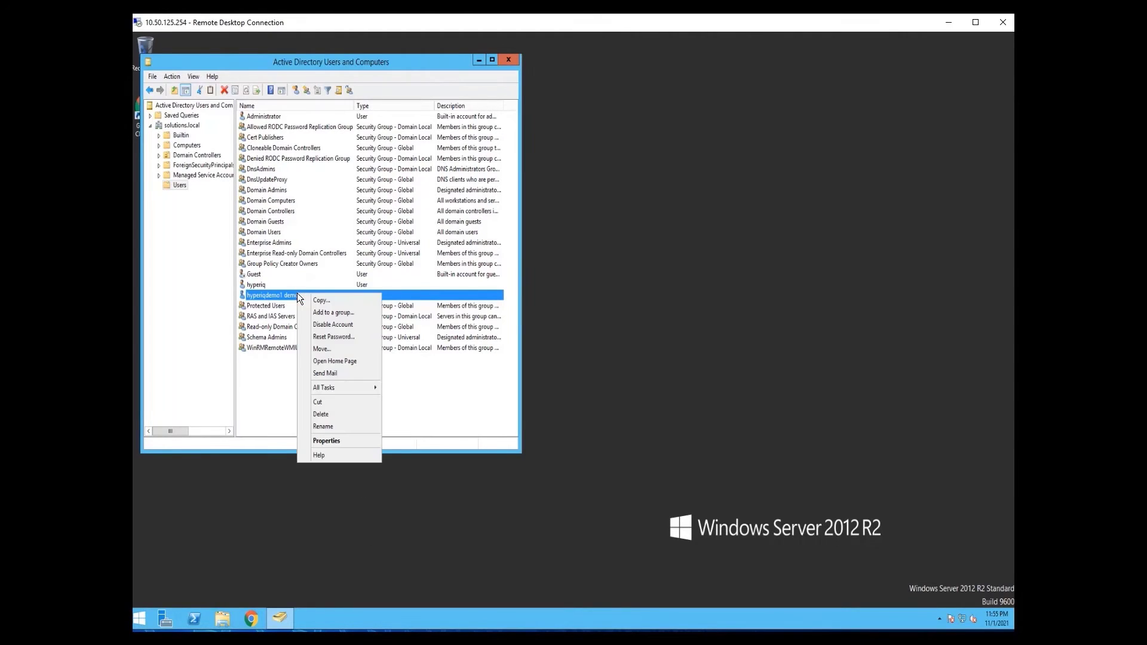
left_click(328, 324)
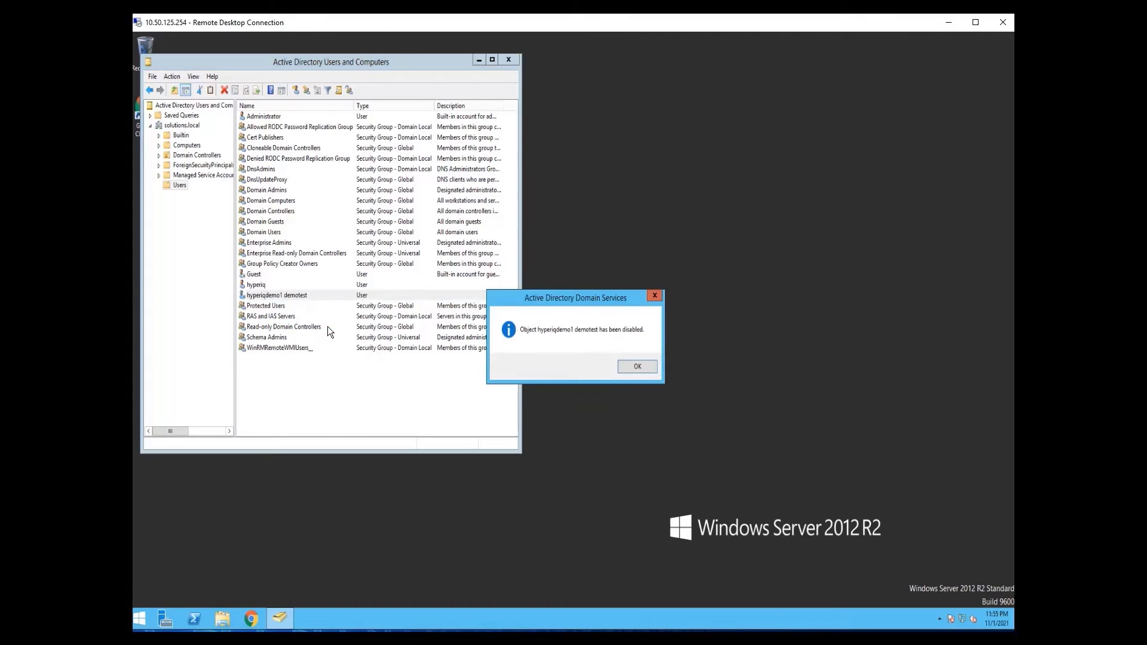
left_click(632, 369)
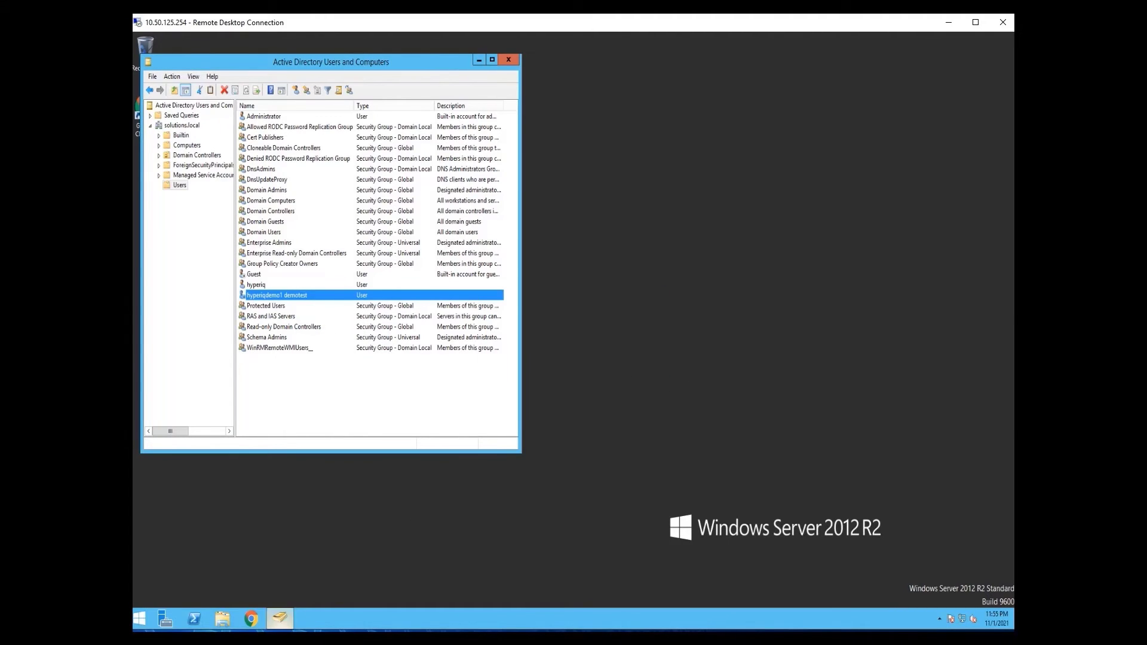
Attempt a hyperiqdemo1 login and receive the invalid username or password message.
left_click(323, 602)
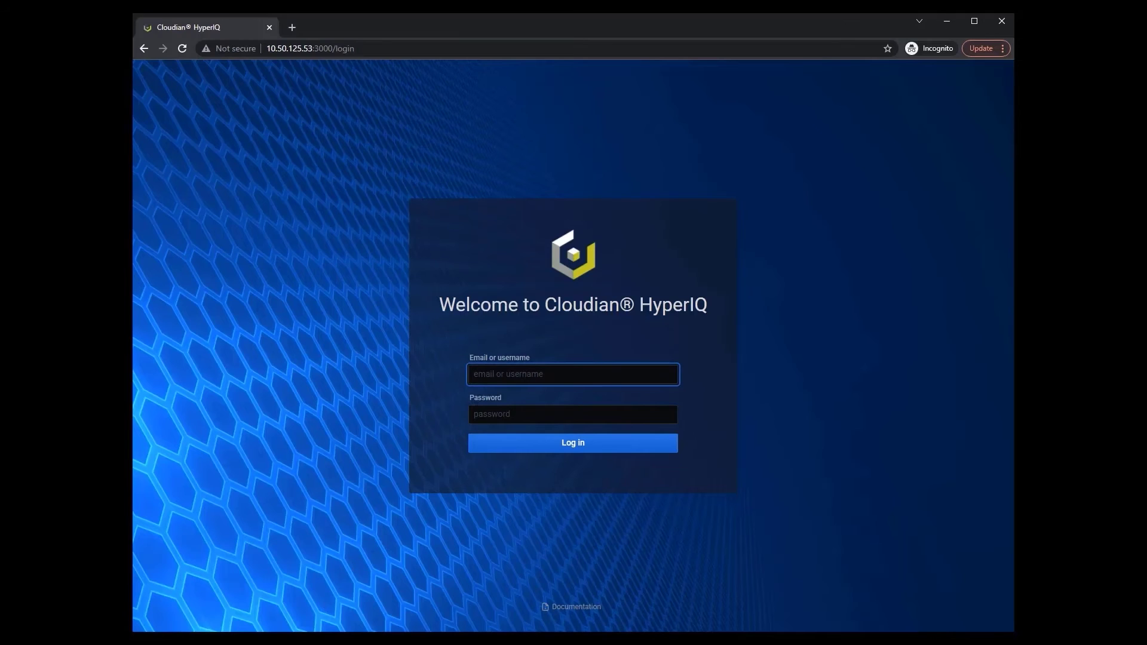
type("hy")
type("periqdem")
type("o1")
key("Tab")
type("p")
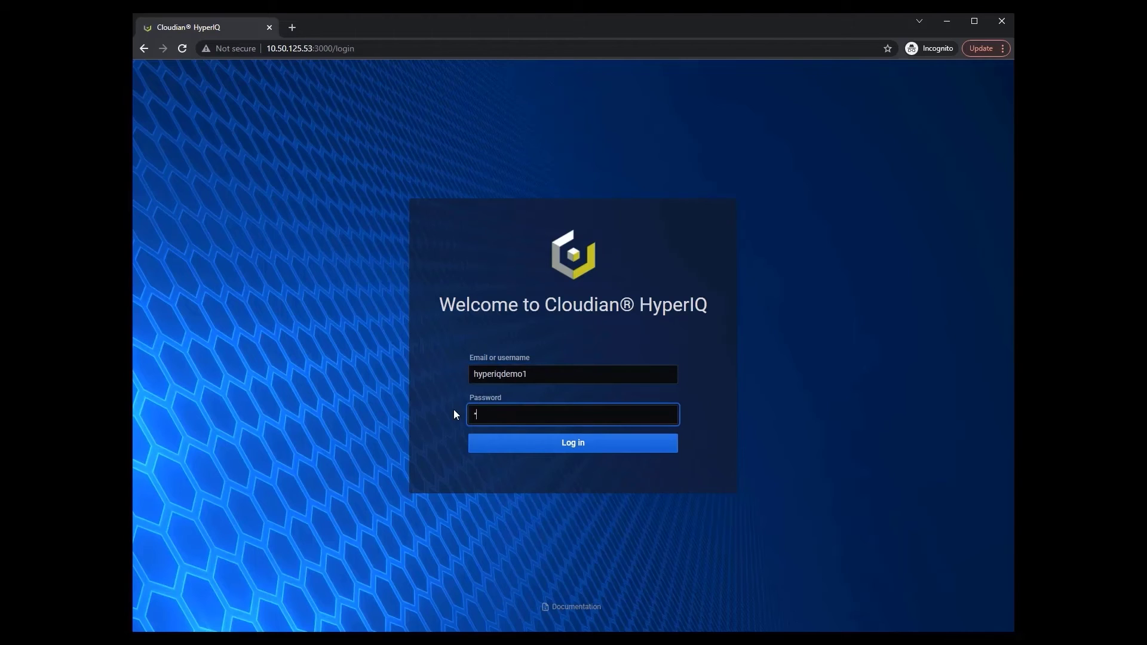
type("xxxxxxx")
type("x")
key("Return")
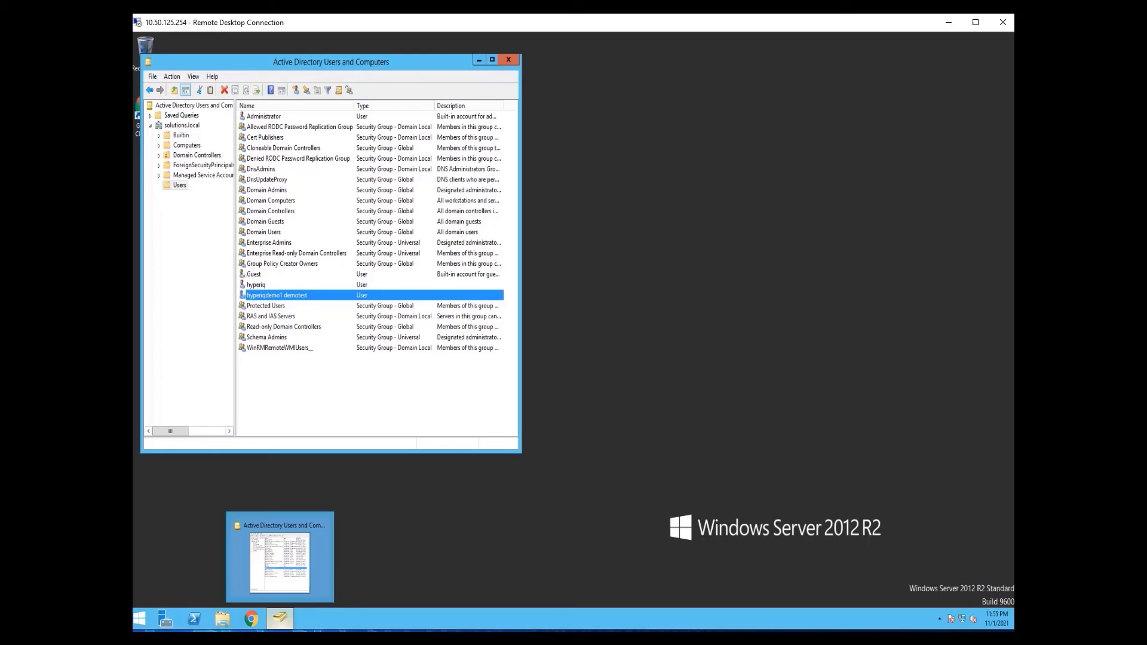
Enable the hyperiqdemo1 demotest account again and acknowledge the confirmation.
right_click(293, 298)
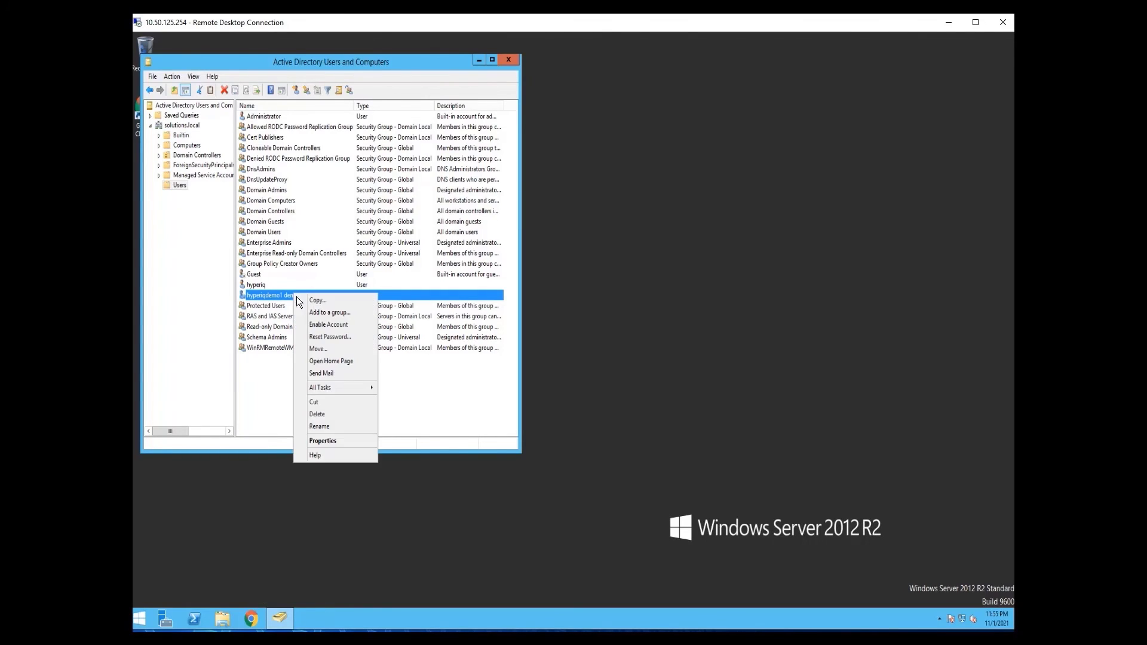
left_click(327, 323)
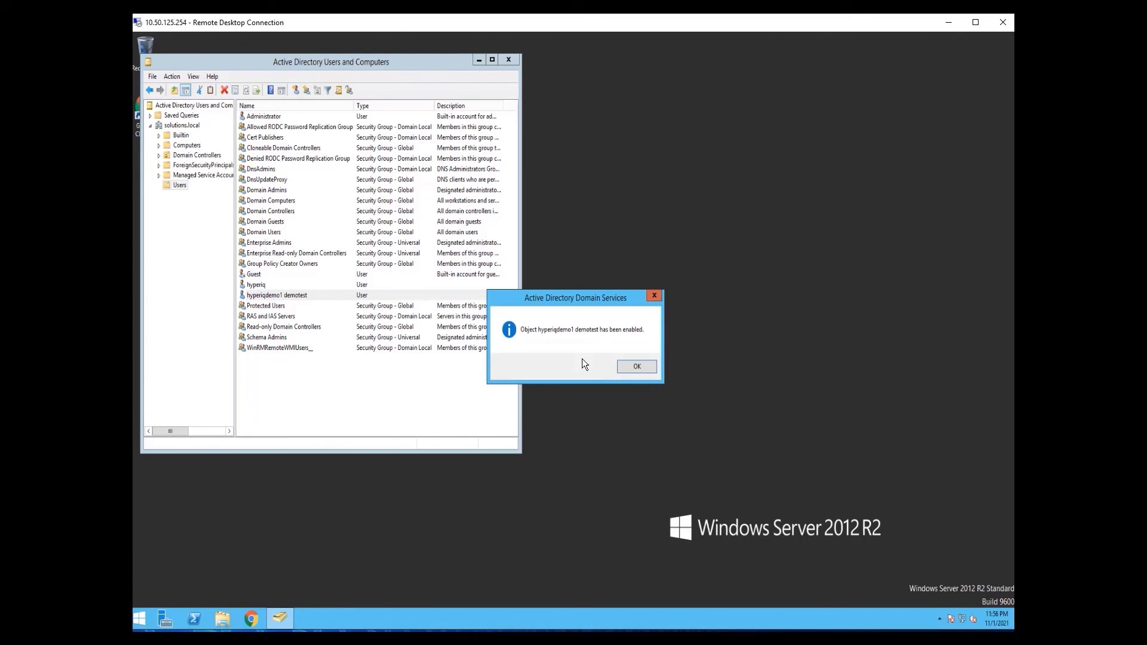
left_click(638, 367)
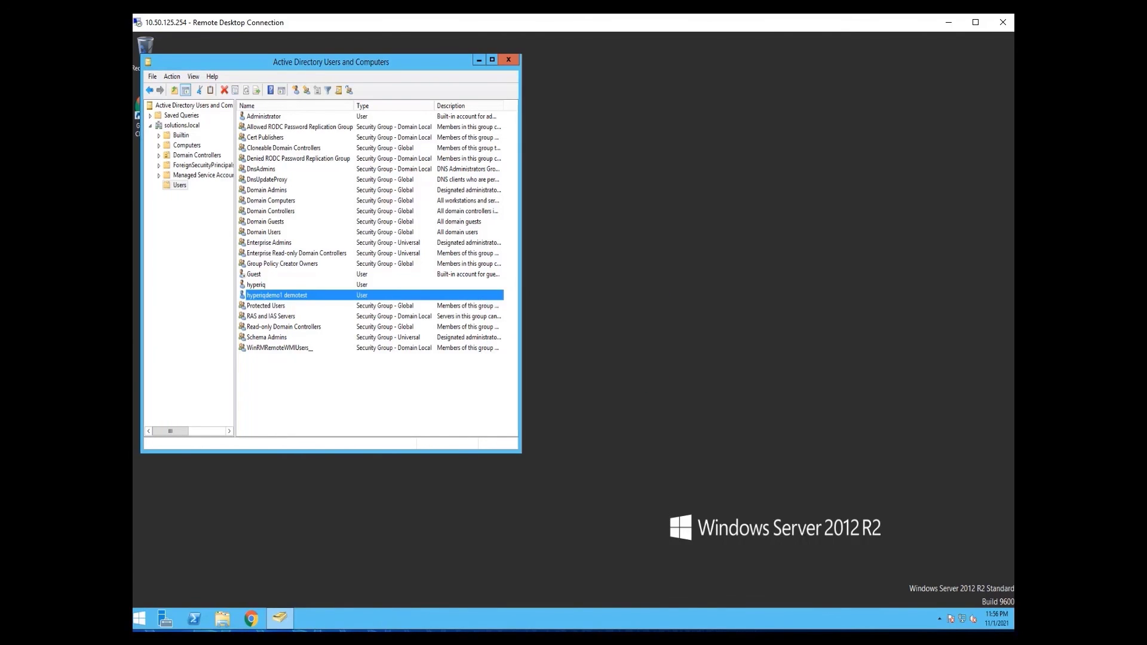
Log back in as hyperiqdemo1 to reach the HyperIQ main dashboard.
mouse_move(251, 618)
left_click(344, 592)
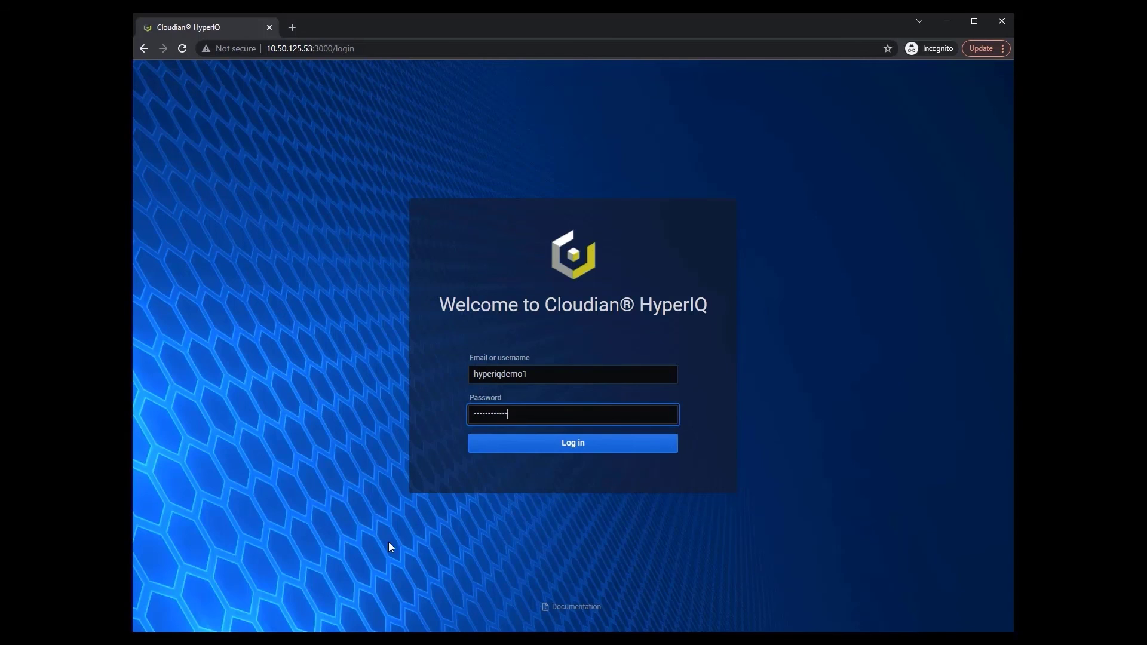
left_click(524, 441)
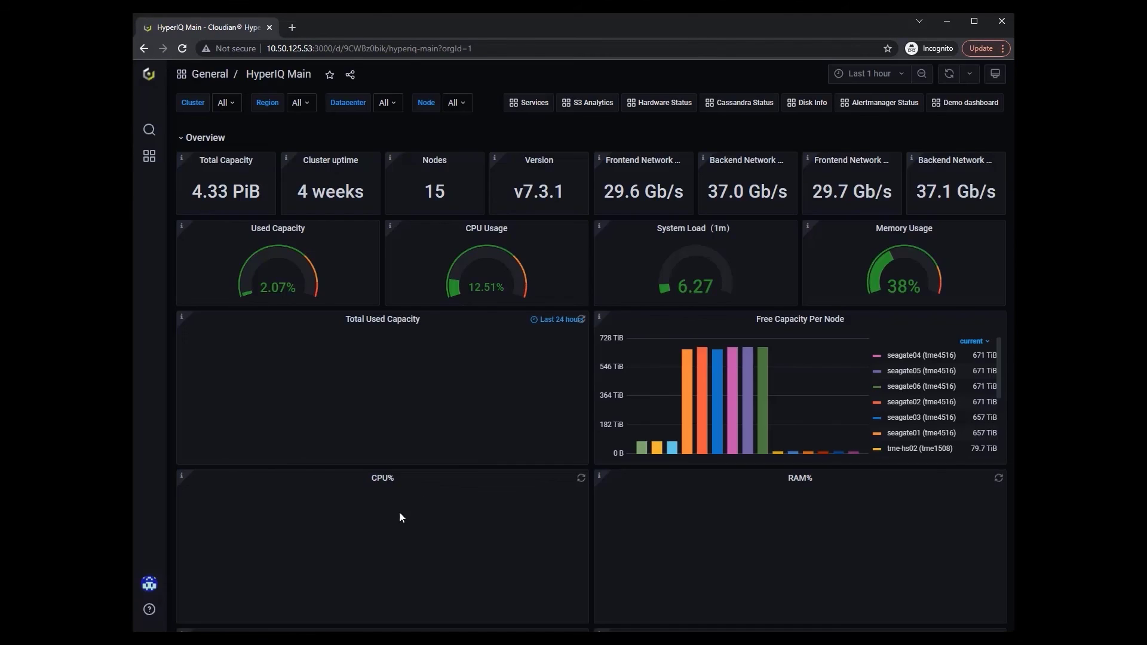